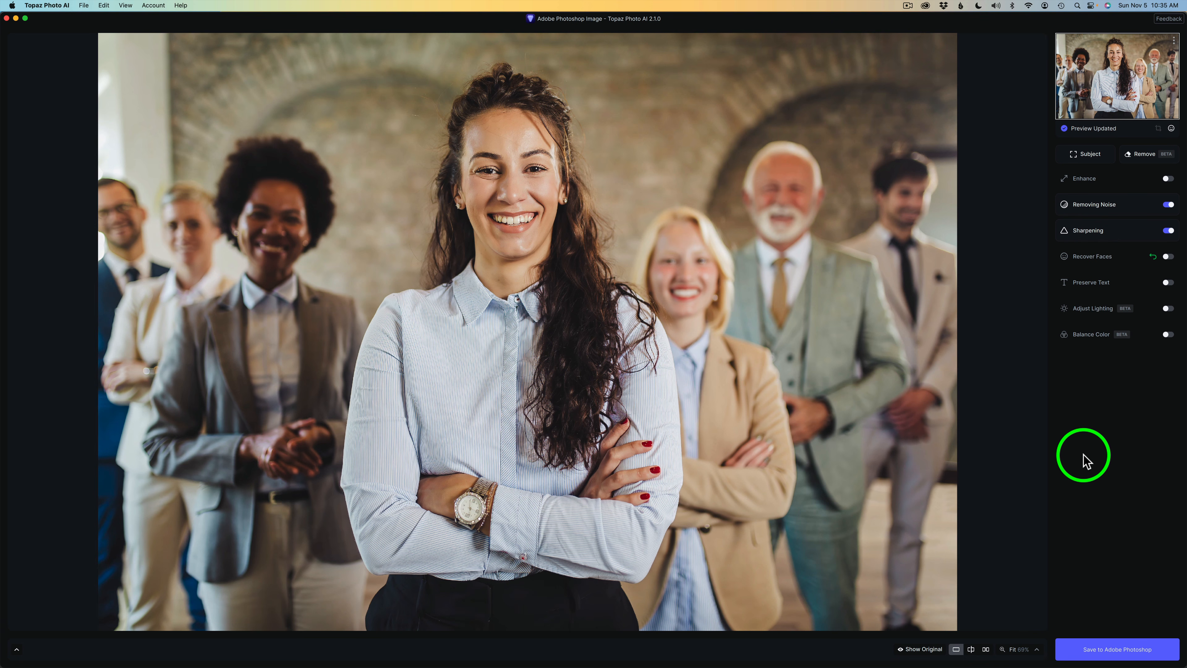
Step: Open the Remove tool for the group photo and set its brush size to 230 px
{"action": "left_click", "coordinate": [1146, 154]}
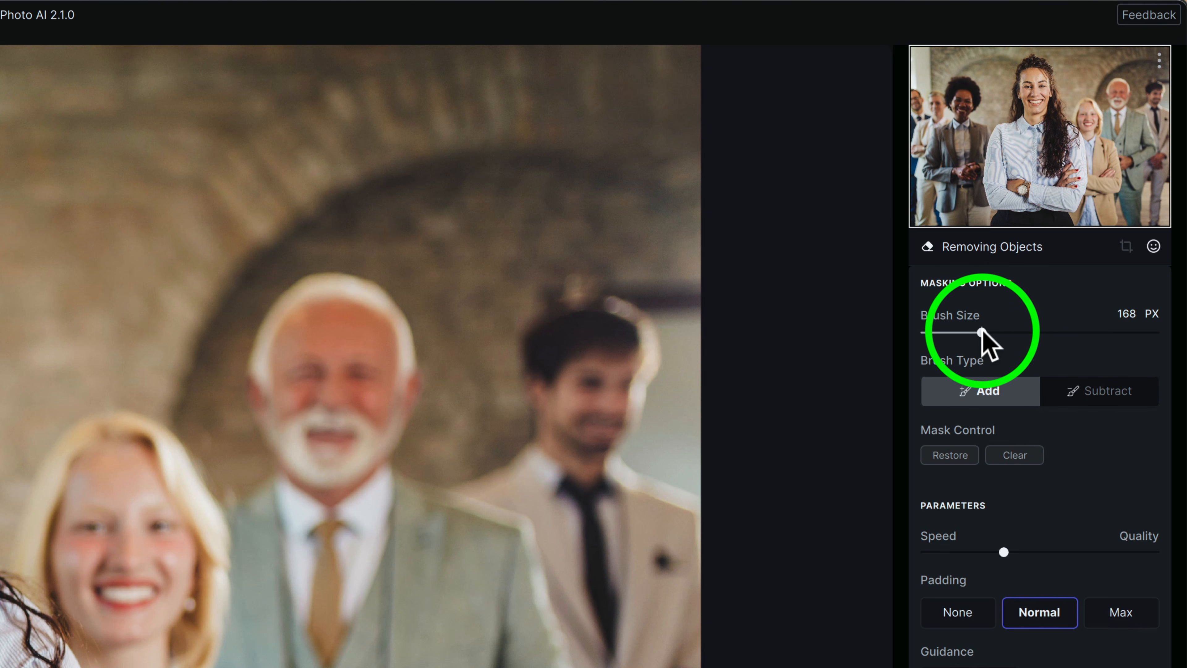
{"action": "mouse_move", "coordinate": [981, 332]}
{"action": "left_mouse_down"}
{"action": "mouse_move", "coordinate": [1054, 329]}
{"action": "mouse_move", "coordinate": [994, 337]}
{"action": "left_mouse_up"}
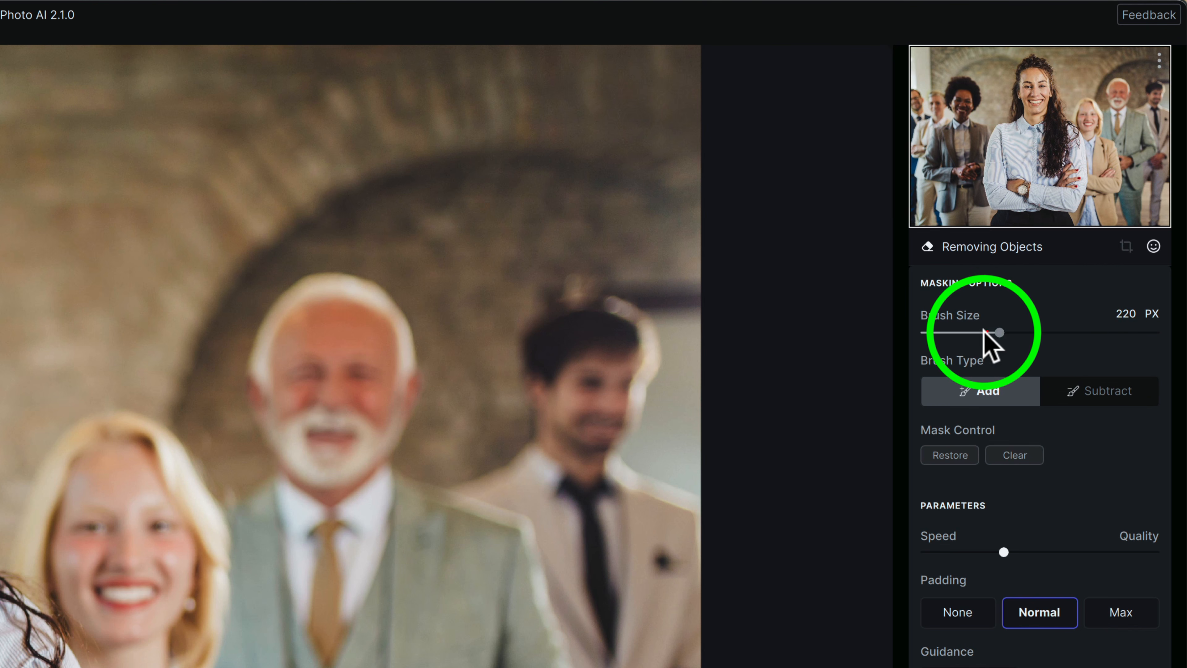
{"action": "left_click_drag", "start_coordinate": [689, 493], "coordinate": [694, 487]}
{"action": "key", "text": "bracketright"}
{"action": "key", "text": "bracketright"}
{"action": "key", "text": "bracketright"}
{"action": "key", "text": "bracketright"}
{"action": "key", "text": "bracketright"}
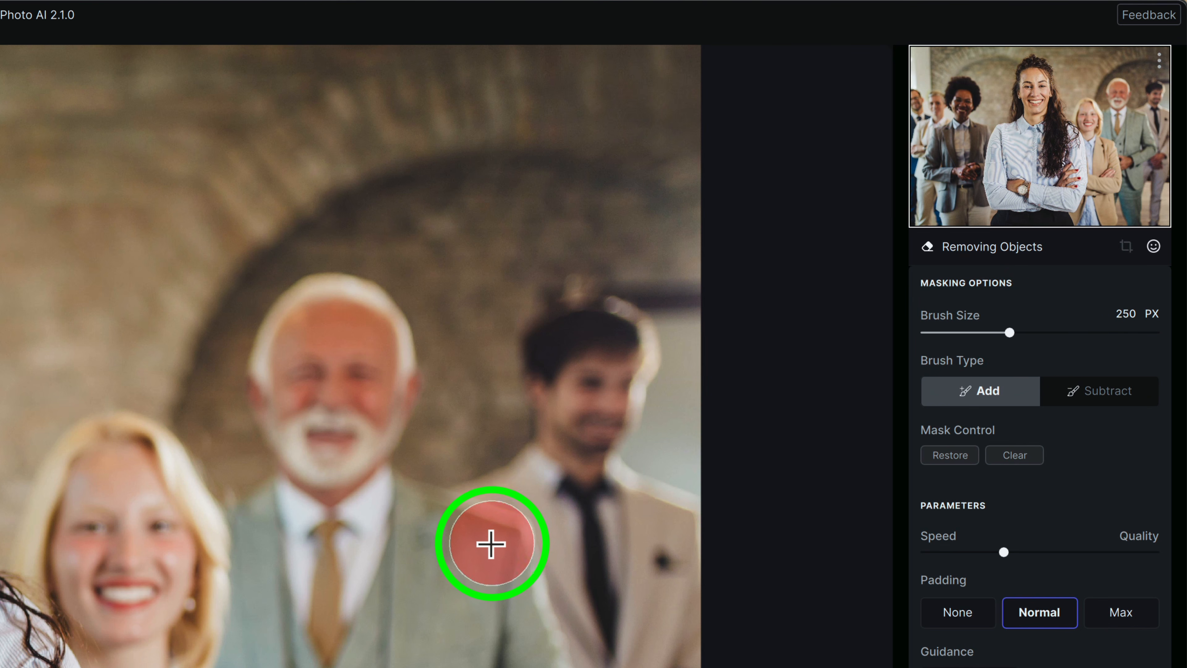
{"action": "key", "text": "bracketleft"}
{"action": "key", "text": "bracketleft"}
{"action": "key", "text": "bracketleft"}
{"action": "key", "text": "bracketleft"}
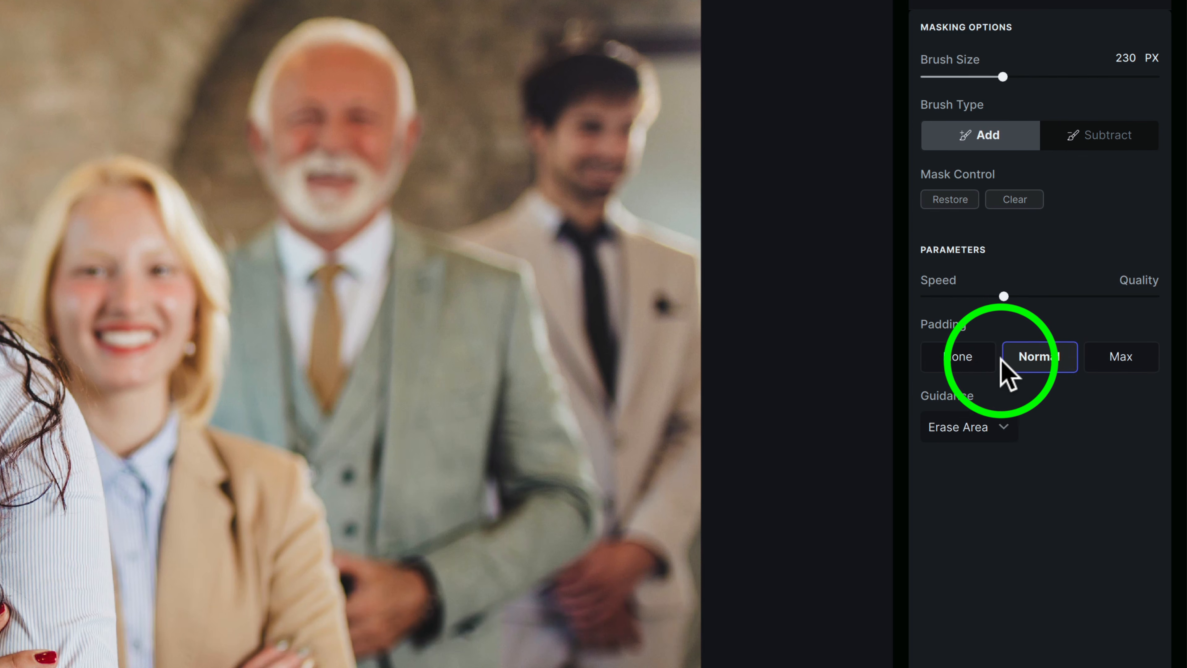
Step: Examine the Remove tool's Padding setting and the available Guidance choices
{"action": "mouse_move", "coordinate": [943, 327]}
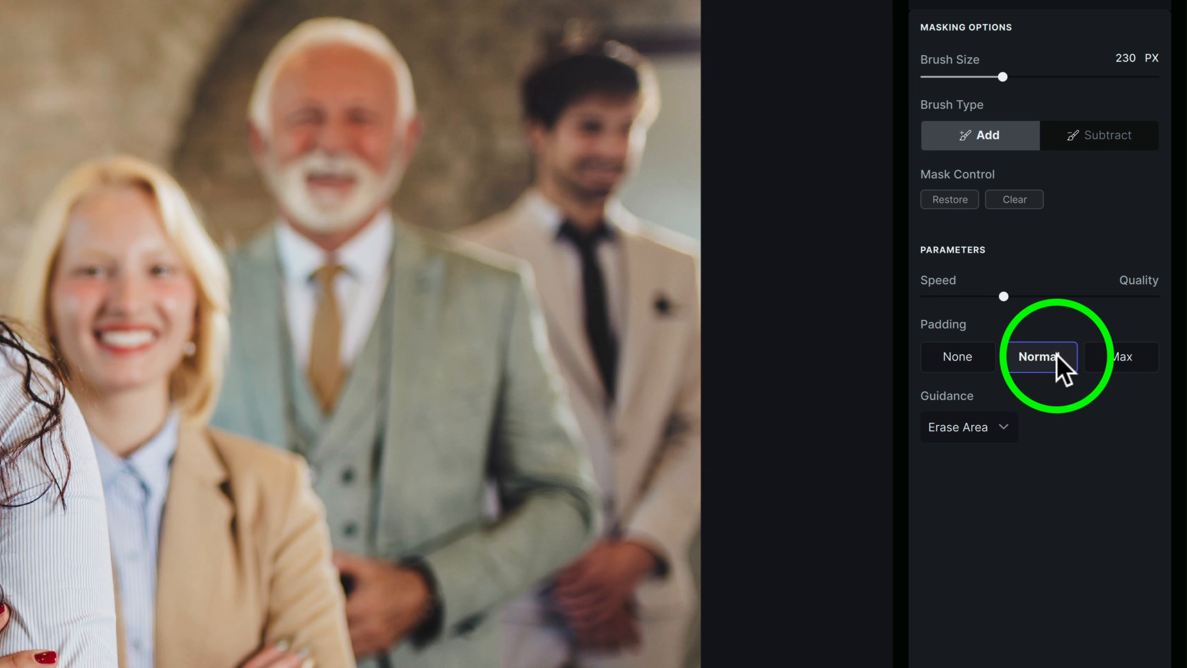
{"action": "mouse_move", "coordinate": [947, 397]}
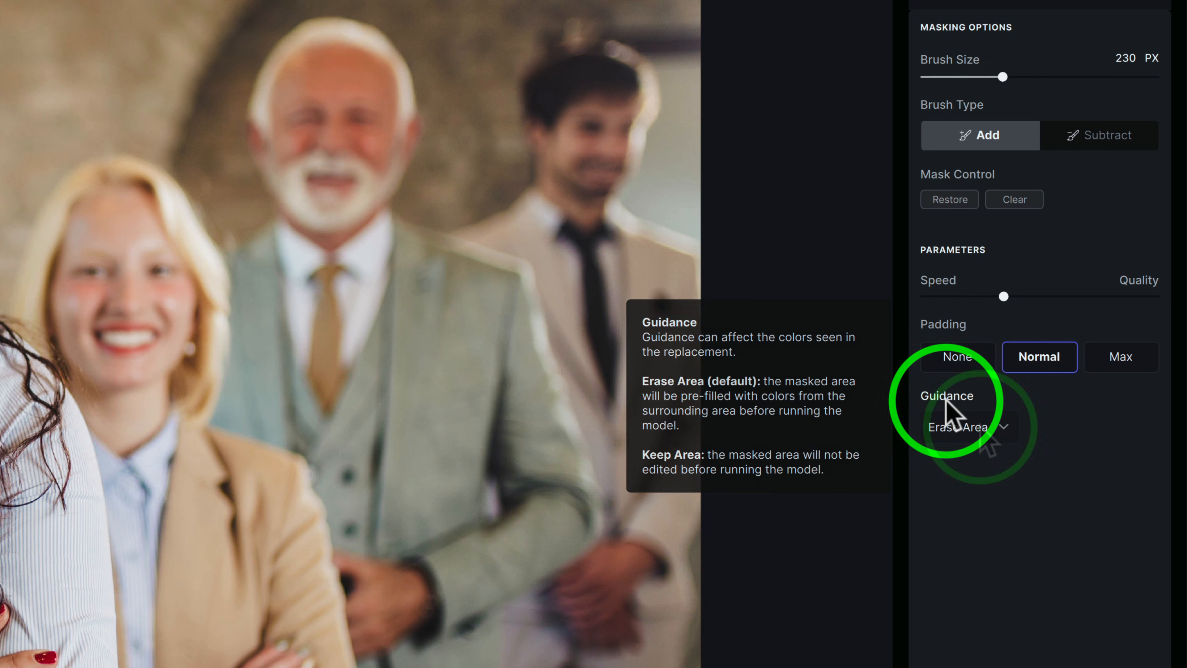
{"action": "left_click", "coordinate": [1005, 426]}
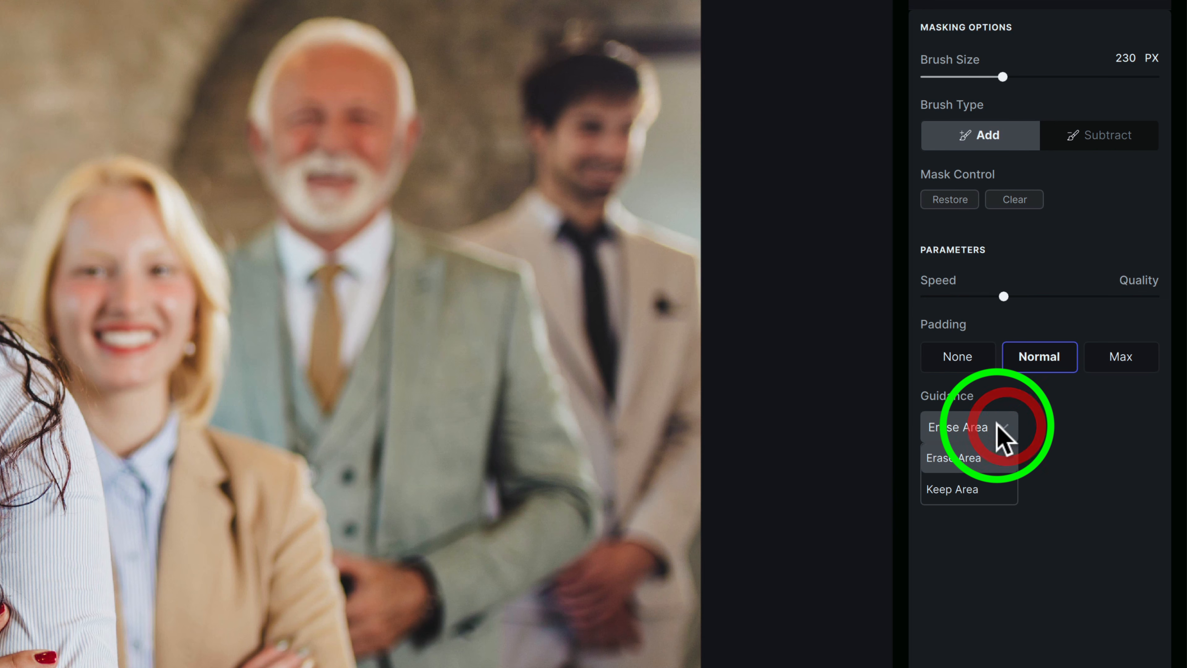
{"action": "left_click", "coordinate": [992, 395]}
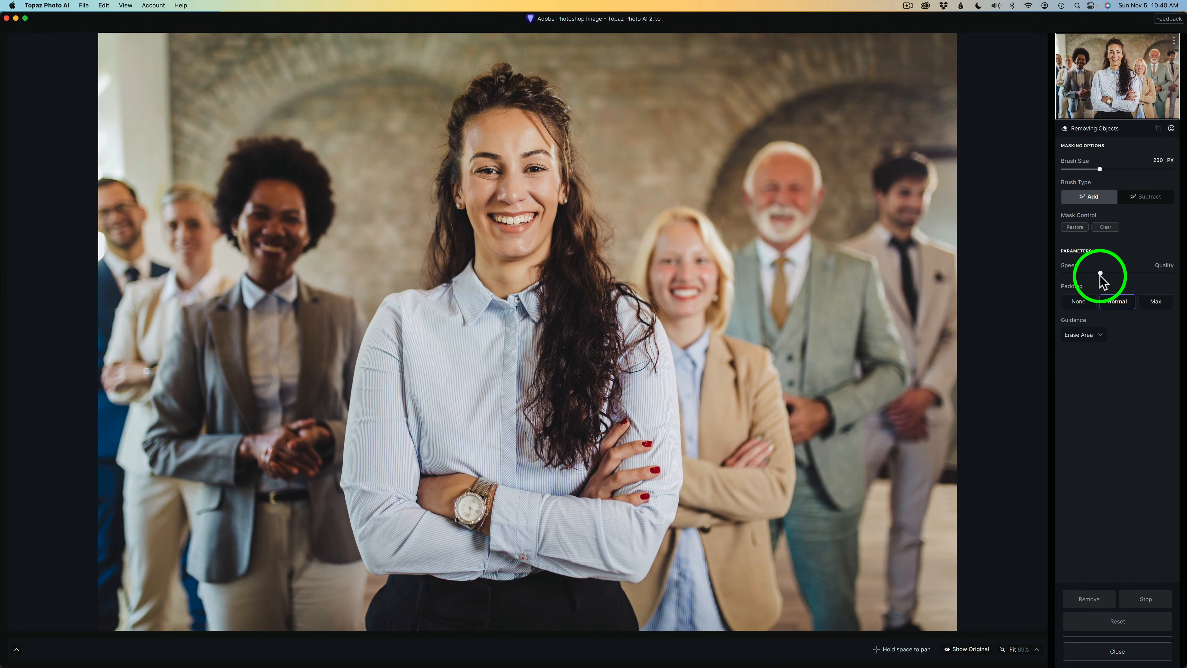
Step: Mask the dark-haired man at the photo's far right and the gap inside his neighbour's elbow with progressively smaller brushes, and remove the masked areas
{"action": "mouse_move", "coordinate": [909, 157]}
{"action": "left_mouse_down"}
{"action": "mouse_move", "coordinate": [905, 187]}
{"action": "mouse_move", "coordinate": [914, 171]}
{"action": "mouse_move", "coordinate": [896, 164]}
{"action": "mouse_move", "coordinate": [880, 182]}
{"action": "mouse_move", "coordinate": [881, 222]}
{"action": "mouse_move", "coordinate": [848, 236]}
{"action": "mouse_move", "coordinate": [887, 251]}
{"action": "mouse_move", "coordinate": [930, 370]}
{"action": "mouse_move", "coordinate": [922, 396]}
{"action": "mouse_move", "coordinate": [877, 431]}
{"action": "mouse_move", "coordinate": [898, 615]}
{"action": "mouse_move", "coordinate": [914, 626]}
{"action": "mouse_move", "coordinate": [919, 502]}
{"action": "mouse_move", "coordinate": [959, 475]}
{"action": "left_mouse_up"}
{"action": "mouse_move", "coordinate": [903, 449]}
{"action": "left_mouse_down"}
{"action": "mouse_move", "coordinate": [929, 426]}
{"action": "mouse_move", "coordinate": [928, 455]}
{"action": "mouse_move", "coordinate": [944, 402]}
{"action": "mouse_move", "coordinate": [934, 294]}
{"action": "mouse_move", "coordinate": [947, 334]}
{"action": "mouse_move", "coordinate": [946, 259]}
{"action": "mouse_move", "coordinate": [929, 180]}
{"action": "mouse_move", "coordinate": [900, 158]}
{"action": "mouse_move", "coordinate": [899, 235]}
{"action": "mouse_move", "coordinate": [919, 245]}
{"action": "mouse_move", "coordinate": [911, 195]}
{"action": "mouse_move", "coordinate": [891, 257]}
{"action": "left_mouse_up"}
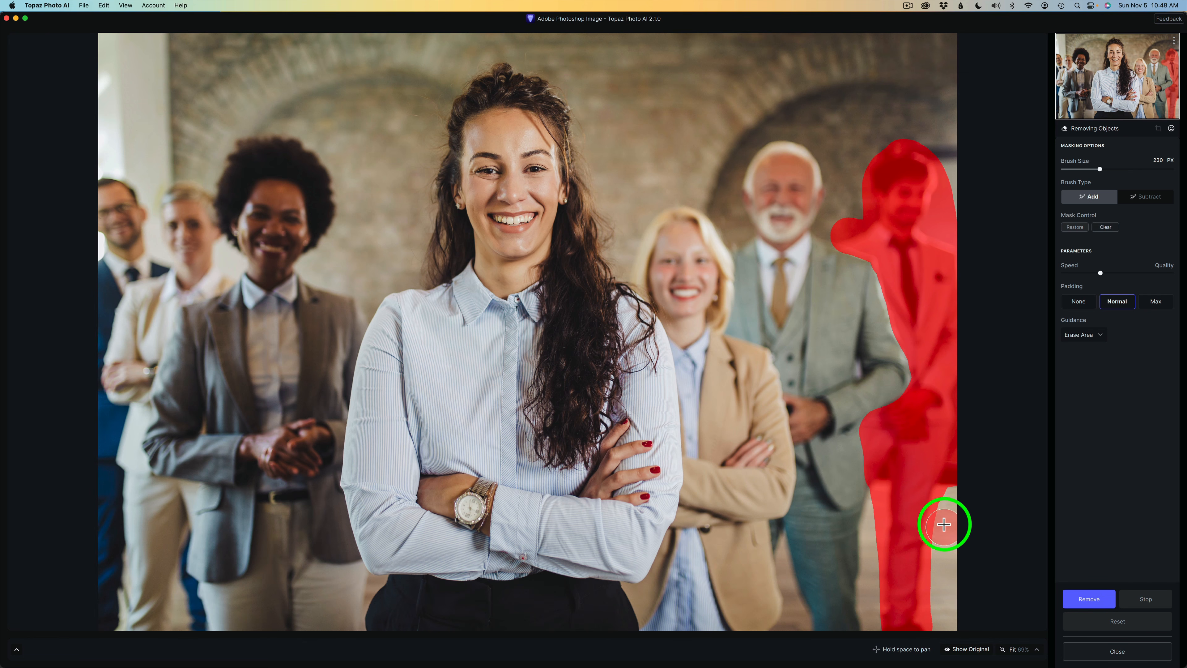
{"action": "key", "text": "bracketleft"}
{"action": "key", "text": "bracketleft"}
{"action": "key", "text": "bracketleft"}
{"action": "key", "text": "bracketleft"}
{"action": "key", "text": "bracketleft"}
{"action": "key", "text": "bracketleft"}
{"action": "key", "text": "bracketleft"}
{"action": "key", "text": "bracketleft"}
{"action": "key", "text": "bracketleft"}
{"action": "key", "text": "bracketleft"}
{"action": "key", "text": "bracketleft"}
{"action": "key", "text": "bracketleft"}
{"action": "key", "text": "bracketleft"}
{"action": "key", "text": "bracketleft"}
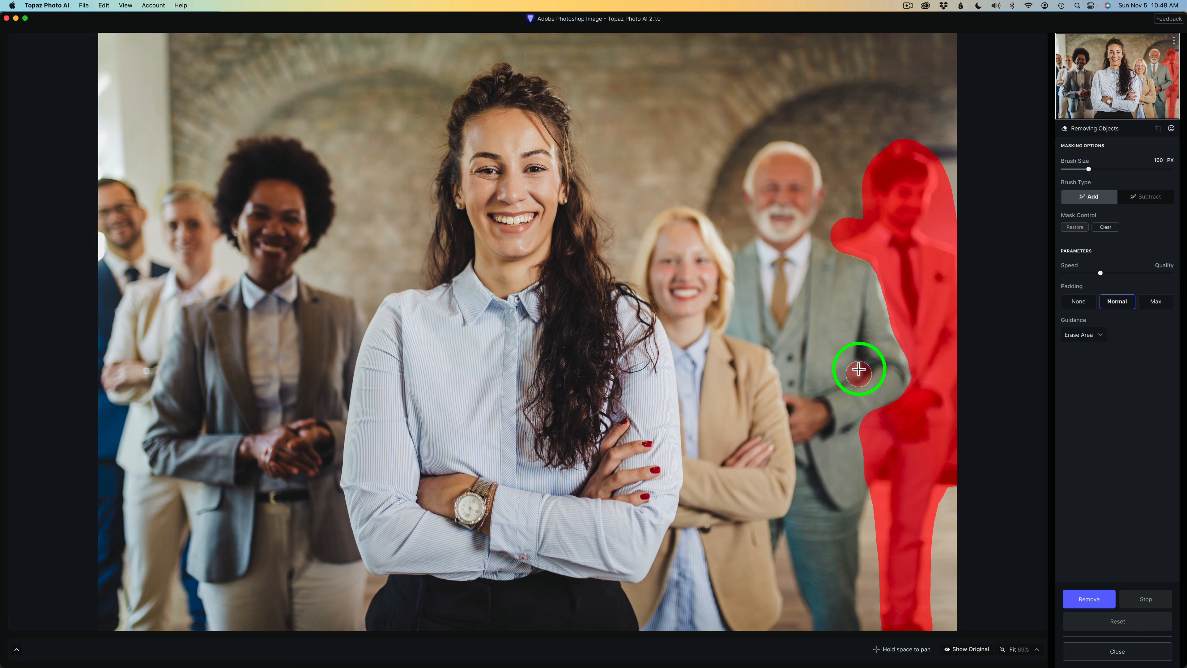
{"action": "left_click_drag", "start_coordinate": [856, 363], "coordinate": [858, 376]}
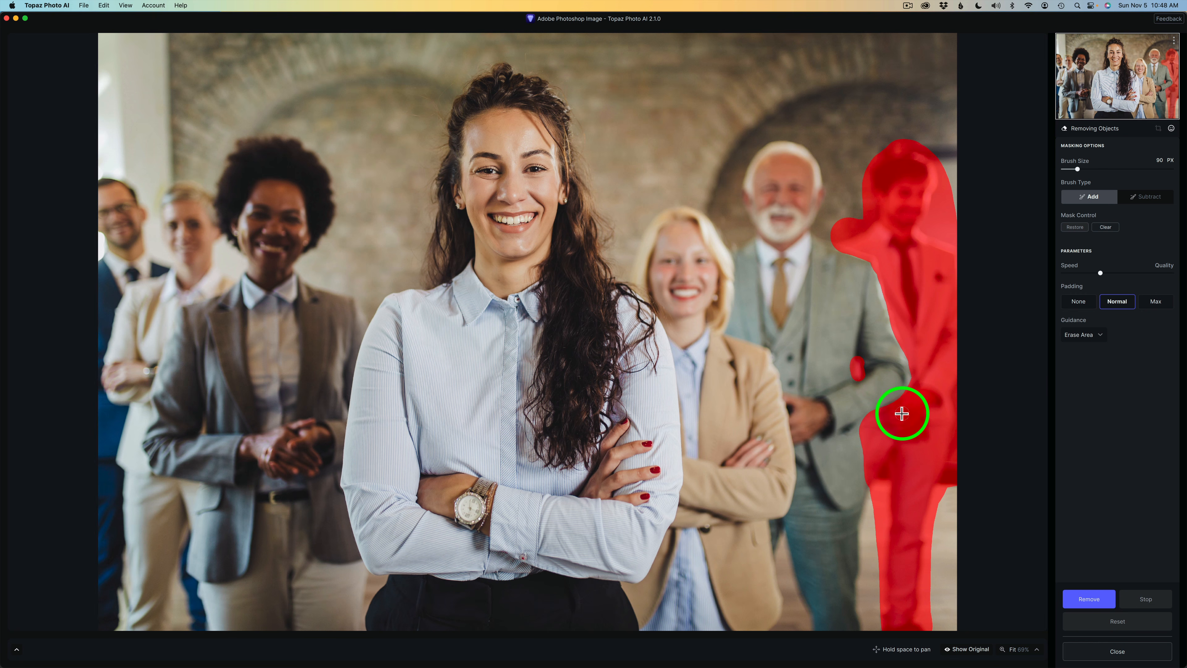
{"action": "left_click", "coordinate": [1096, 601]}
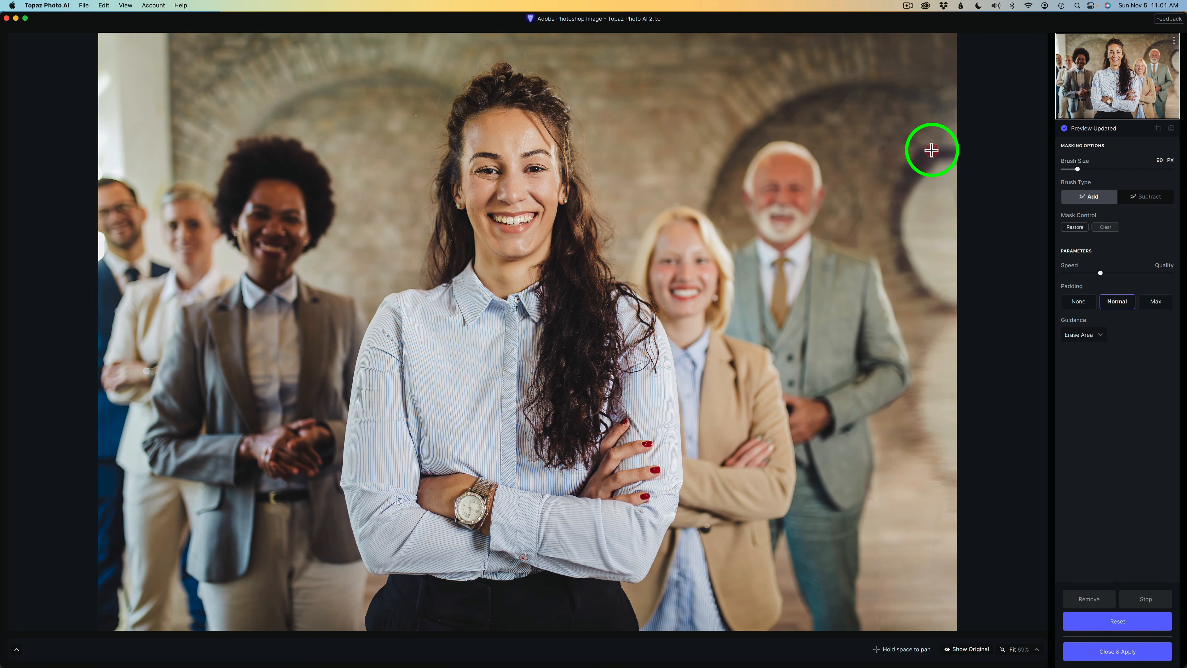
Step: Enlarge the brush to 190 px and mask the man in the navy suit at the photo's far left edge
{"action": "key", "text": "bracketright"}
{"action": "key", "text": "bracketright"}
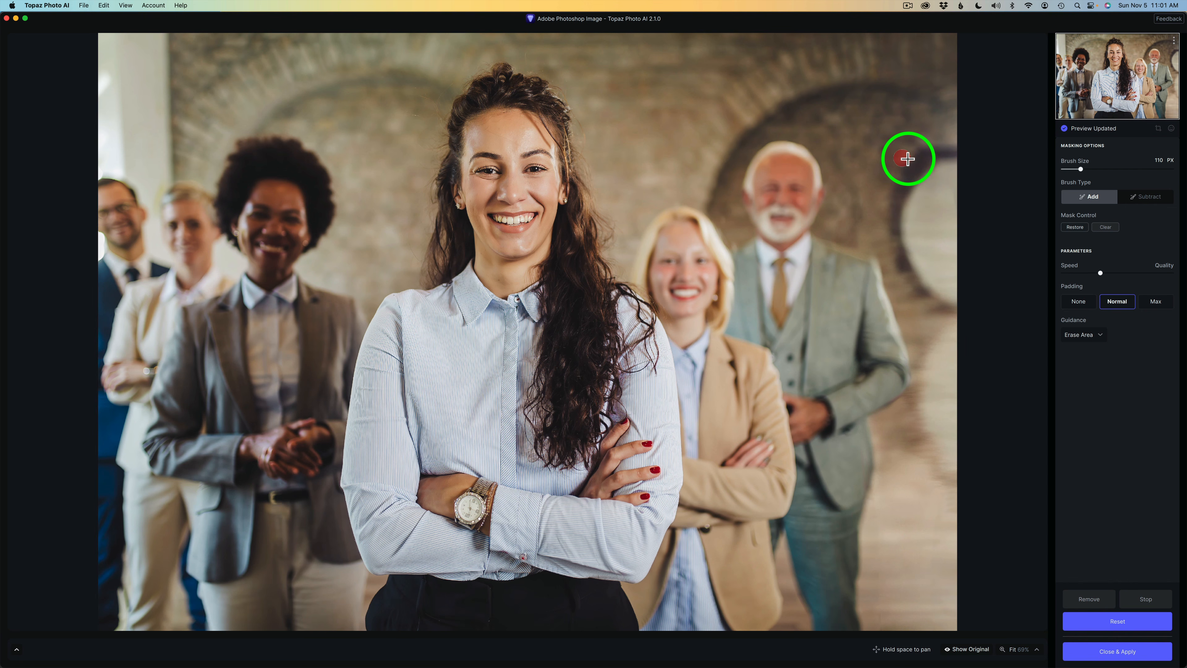
{"action": "key", "text": "bracketright"}
{"action": "key", "text": "bracketright"}
{"action": "key", "text": "bracketright"}
{"action": "key", "text": "bracketright"}
{"action": "key", "text": "bracketright"}
{"action": "key", "text": "bracketright"}
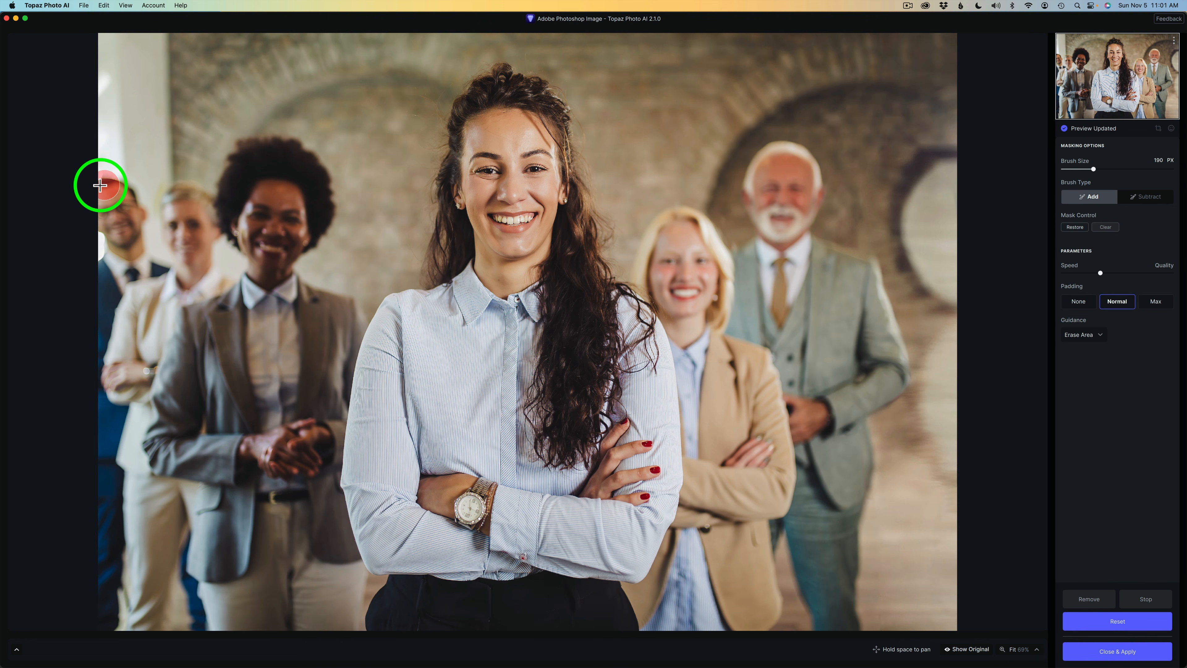
{"action": "mouse_move", "coordinate": [100, 184]}
{"action": "left_mouse_down"}
{"action": "mouse_move", "coordinate": [154, 274]}
{"action": "mouse_move", "coordinate": [103, 367]}
{"action": "mouse_move", "coordinate": [101, 204]}
{"action": "mouse_move", "coordinate": [98, 392]}
{"action": "mouse_move", "coordinate": [120, 598]}
{"action": "left_mouse_up"}
{"action": "left_click_drag", "start_coordinate": [100, 416], "coordinate": [111, 639]}
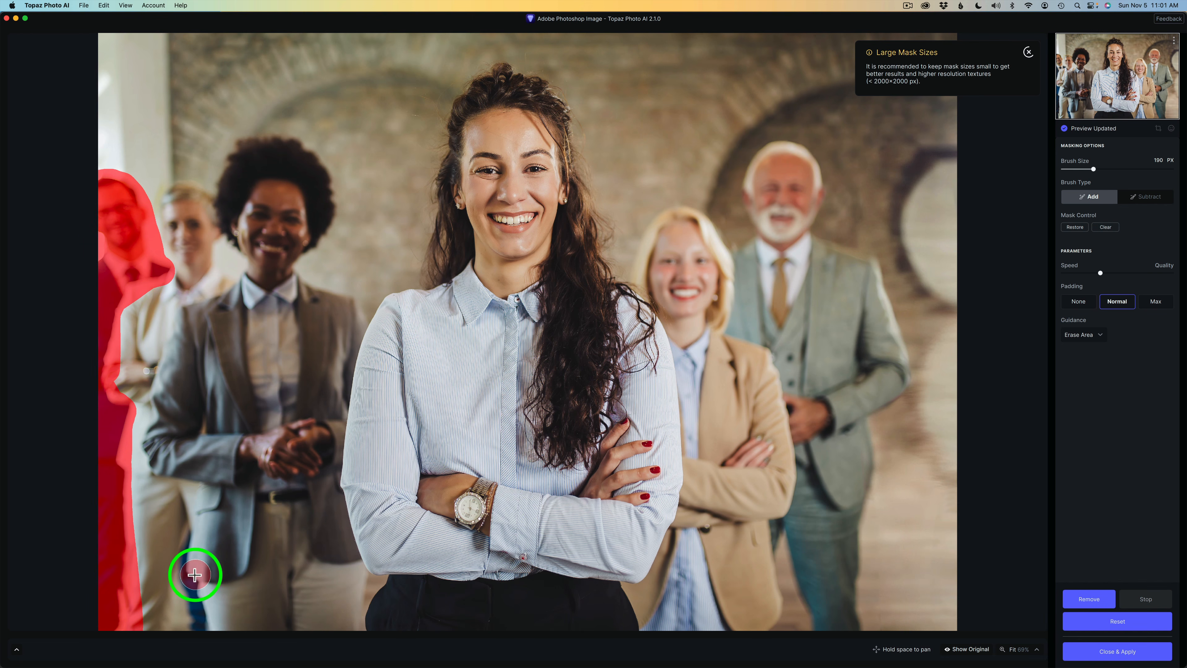
Step: Reduce the brush to 110 px, add the remaining navy leg beside the grey jacket to the mask, and remove the masked areas
{"action": "key", "text": "bracketleft"}
{"action": "key", "text": "bracketleft"}
{"action": "key", "text": "bracketleft"}
{"action": "key", "text": "bracketleft"}
{"action": "key", "text": "bracketleft"}
{"action": "key", "text": "bracketleft"}
{"action": "key", "text": "bracketleft"}
{"action": "key", "text": "bracketleft"}
{"action": "mouse_move", "coordinate": [189, 557]}
{"action": "left_mouse_down"}
{"action": "mouse_move", "coordinate": [181, 544]}
{"action": "mouse_move", "coordinate": [199, 626]}
{"action": "mouse_move", "coordinate": [193, 602]}
{"action": "mouse_move", "coordinate": [185, 609]}
{"action": "mouse_move", "coordinate": [180, 522]}
{"action": "mouse_move", "coordinate": [183, 544]}
{"action": "left_mouse_up"}
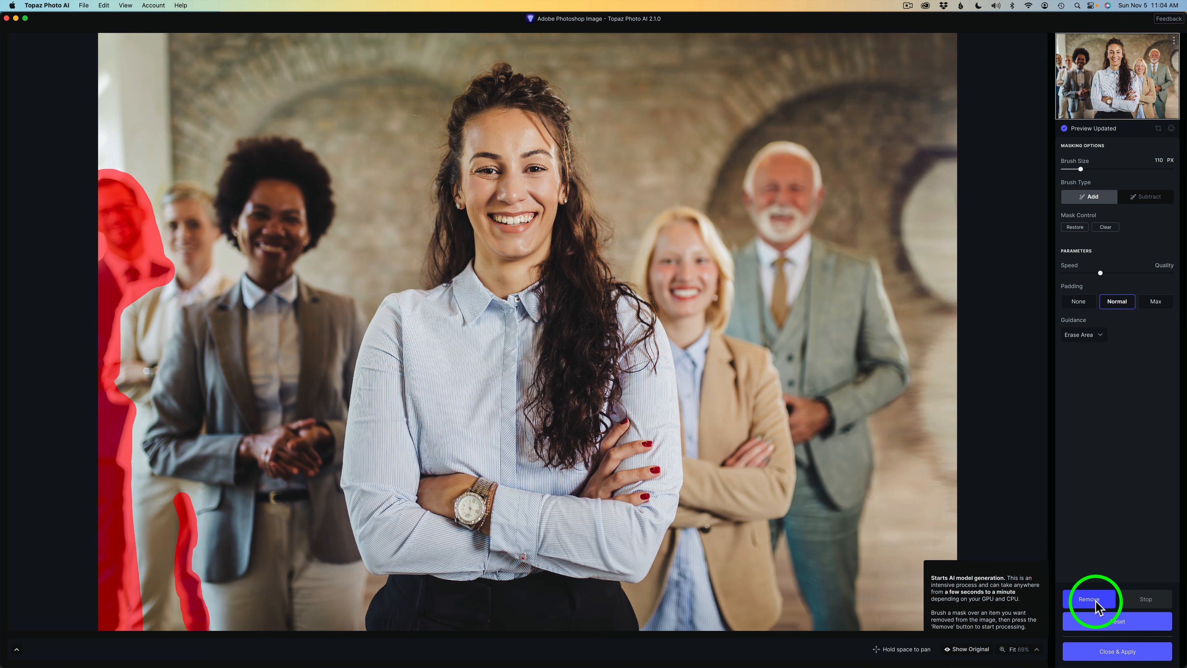
{"action": "left_click", "coordinate": [1096, 602]}
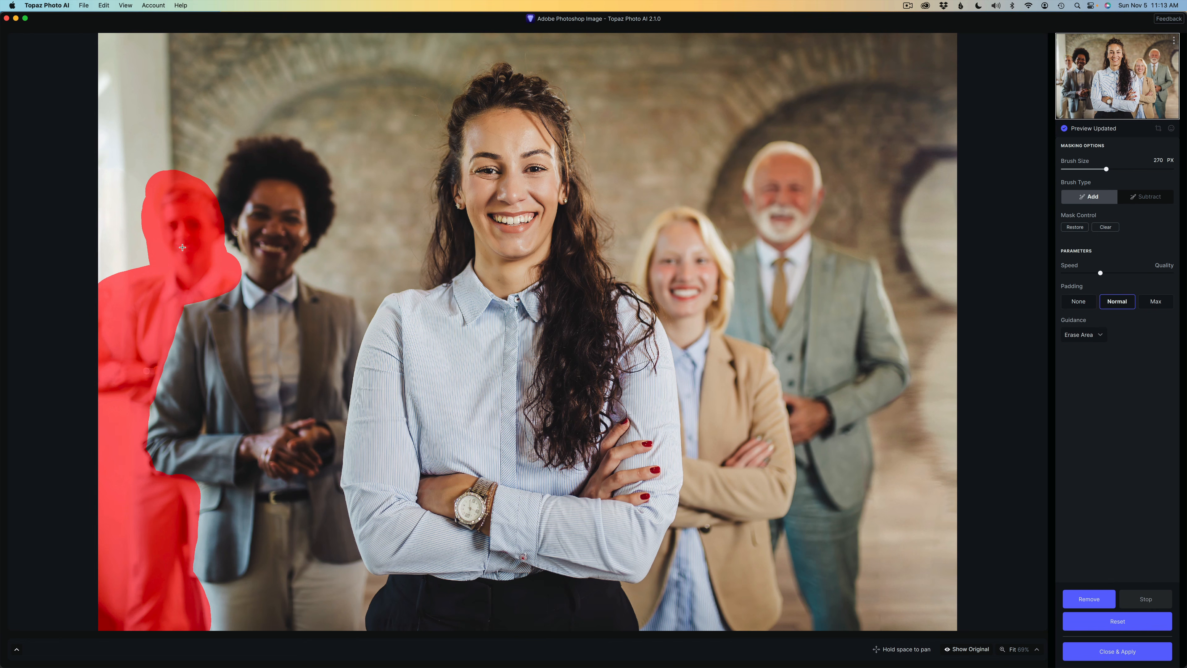
Step: Remove the masked person in the cream jacket at the photo's left and compare the result with the original image
{"action": "left_click", "coordinate": [1094, 602]}
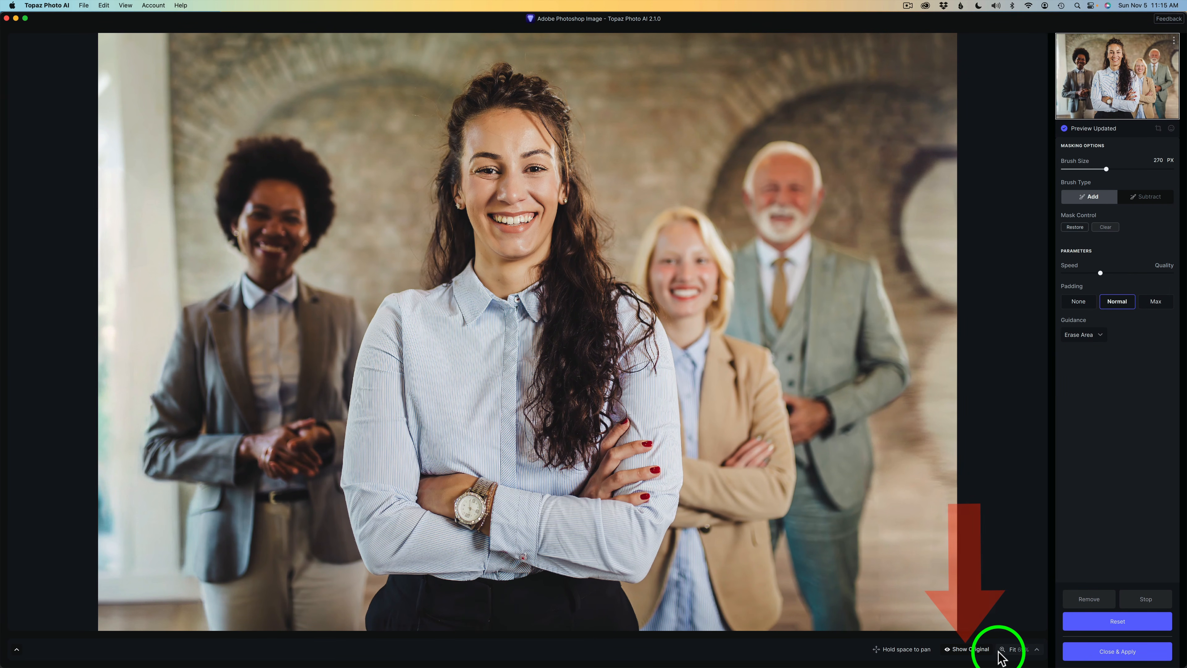
{"action": "left_click", "coordinate": [972, 649]}
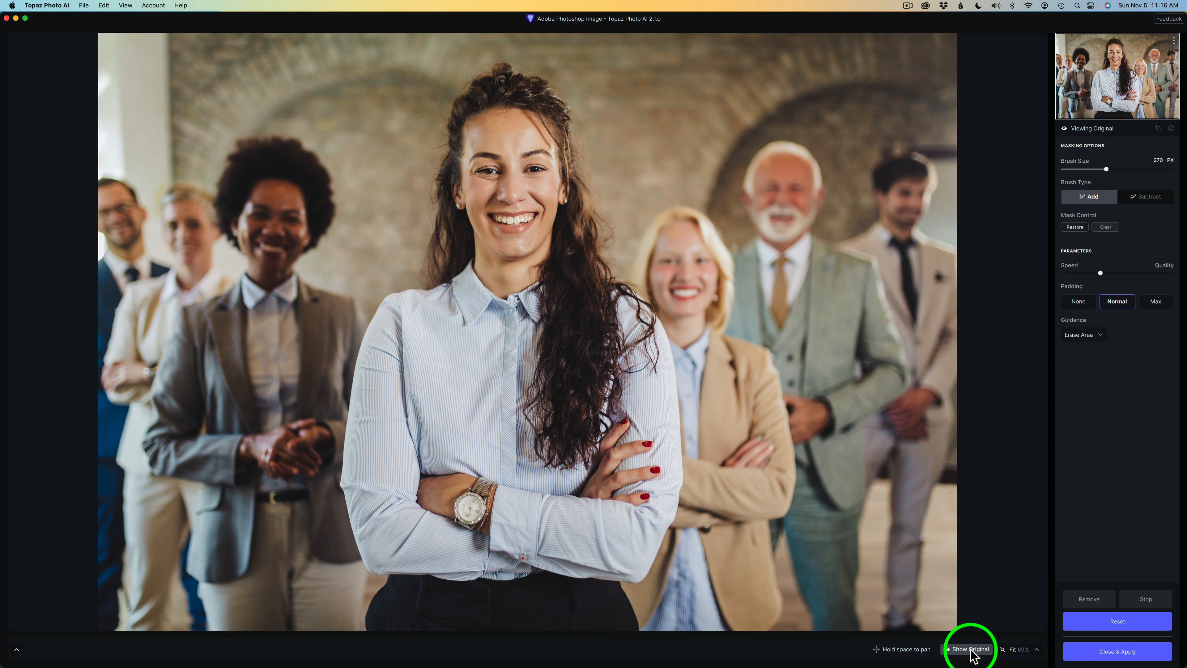
{"action": "left_click", "coordinate": [972, 650]}
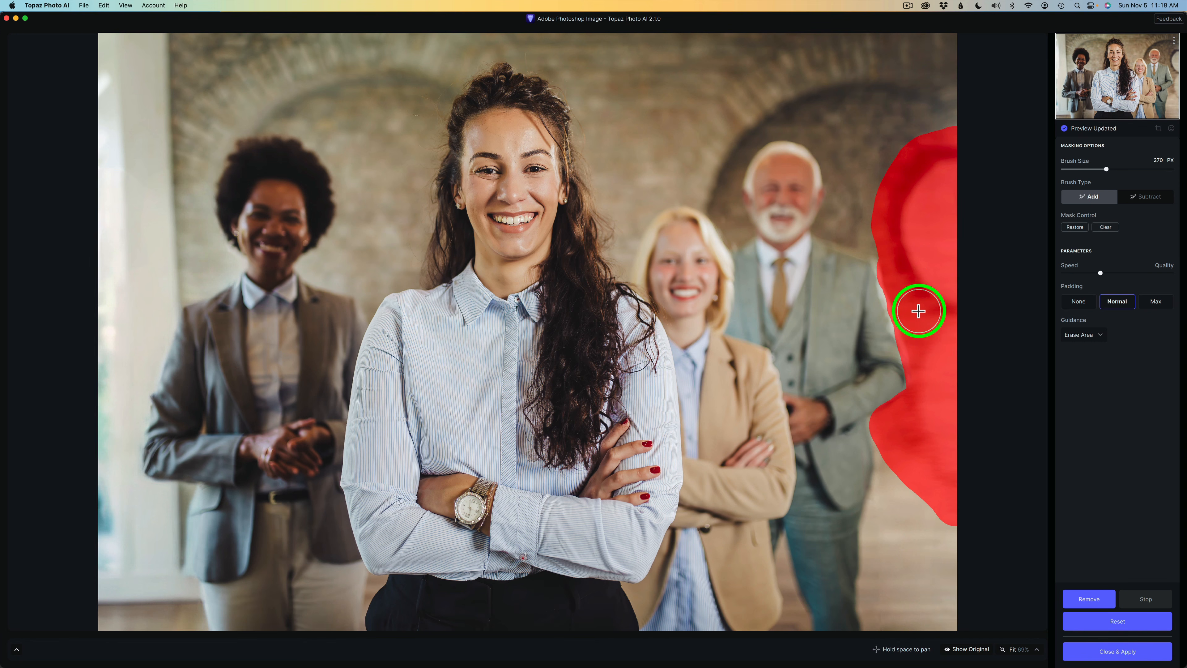
Step: Remove the masked round shapes on the wall beside the grey-suited man at the photo's right edge
{"action": "left_click", "coordinate": [1097, 599]}
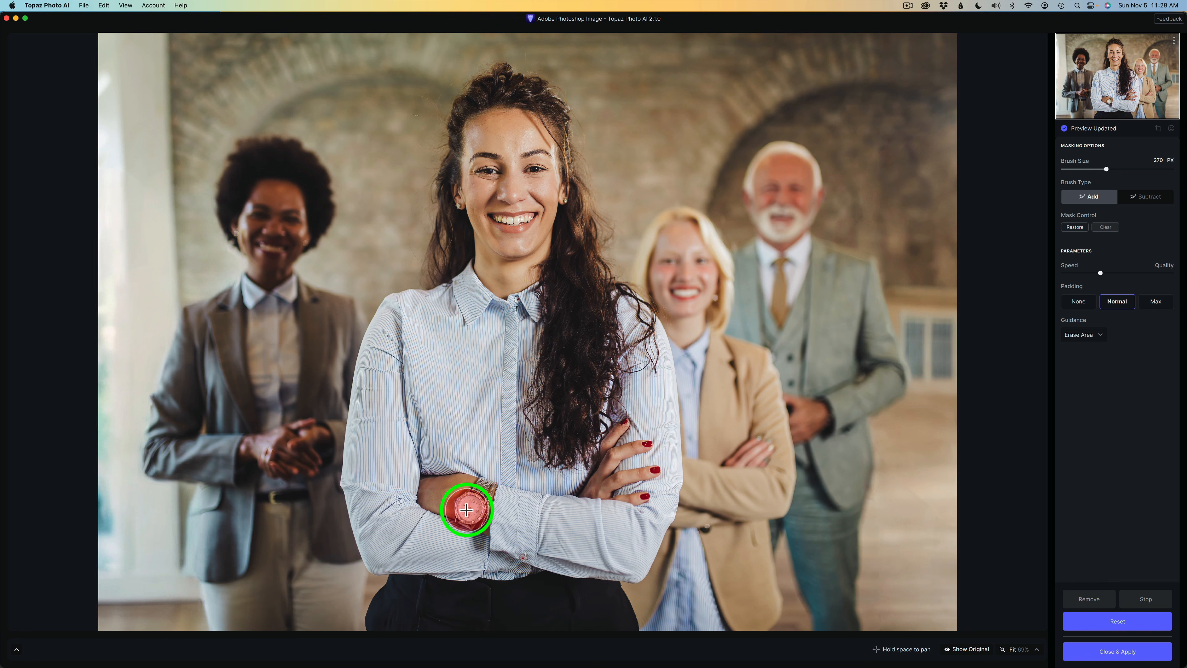
{"action": "left_click_drag", "start_coordinate": [466, 510], "coordinate": [468, 507]}
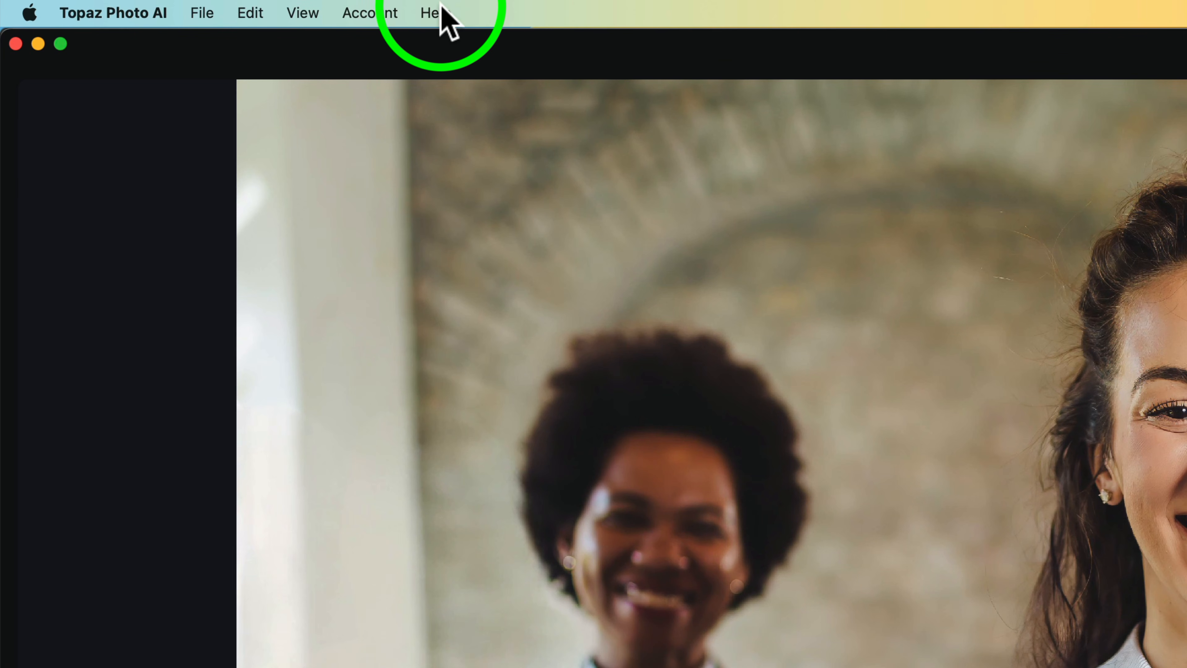
{"action": "left_click", "coordinate": [183, 3]}
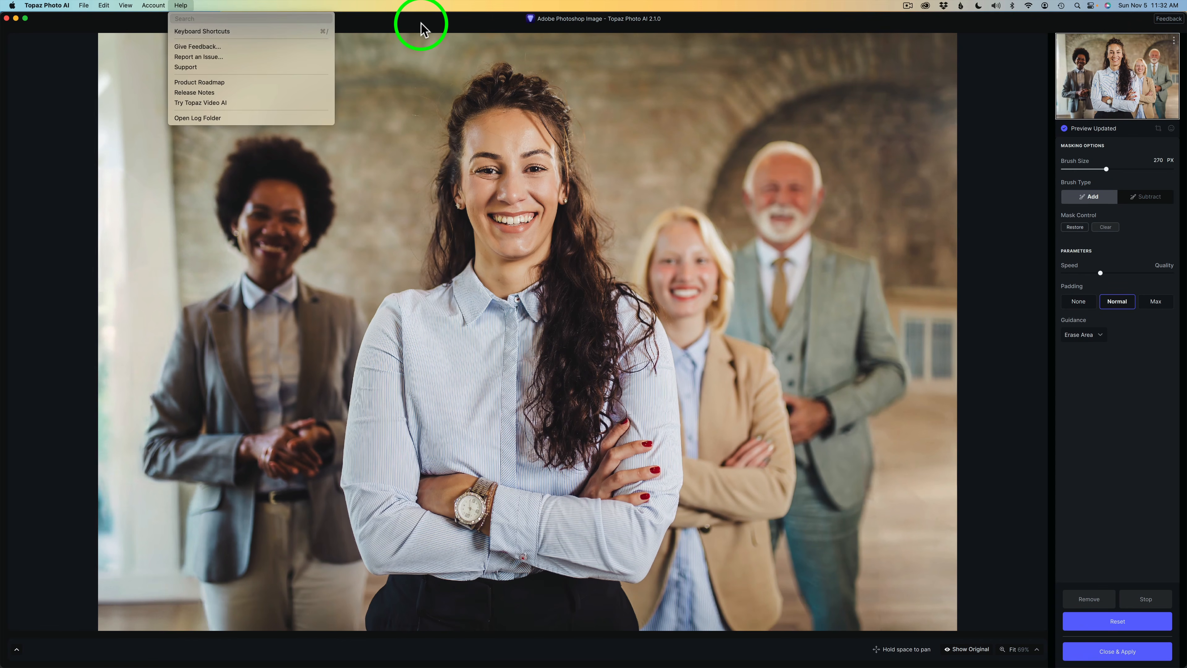
{"action": "left_click", "coordinate": [1016, 62]}
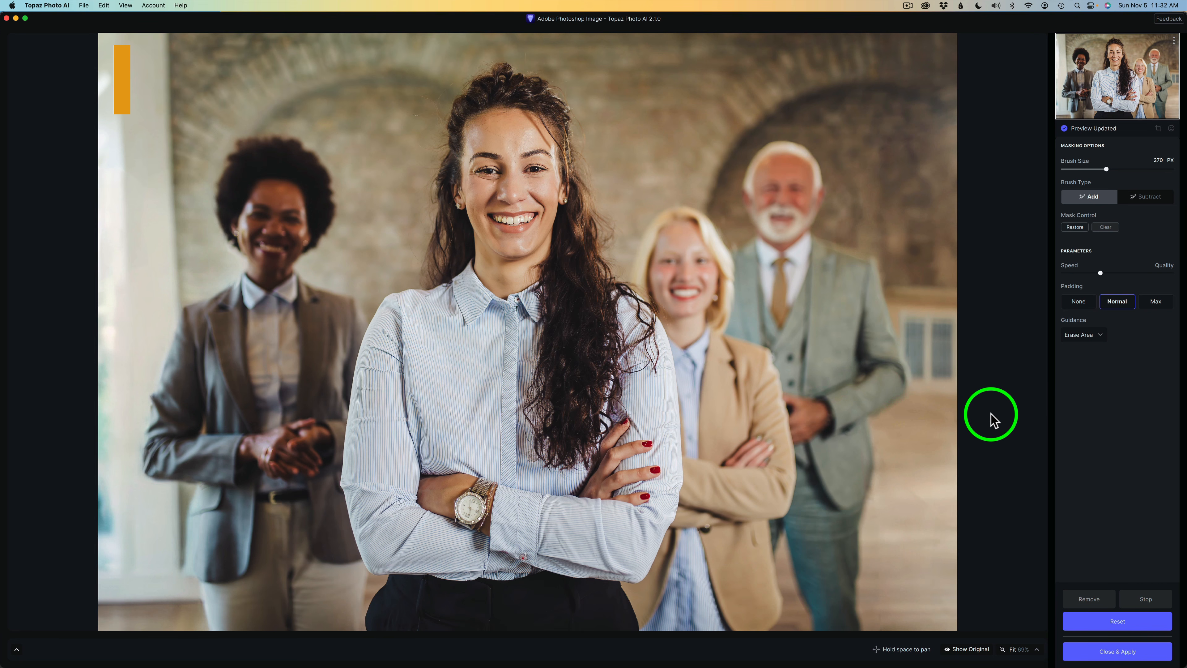
Step: Apply the object removals and save the image to Adobe Photoshop with Sharpening enabled
{"action": "left_click", "coordinate": [1128, 652]}
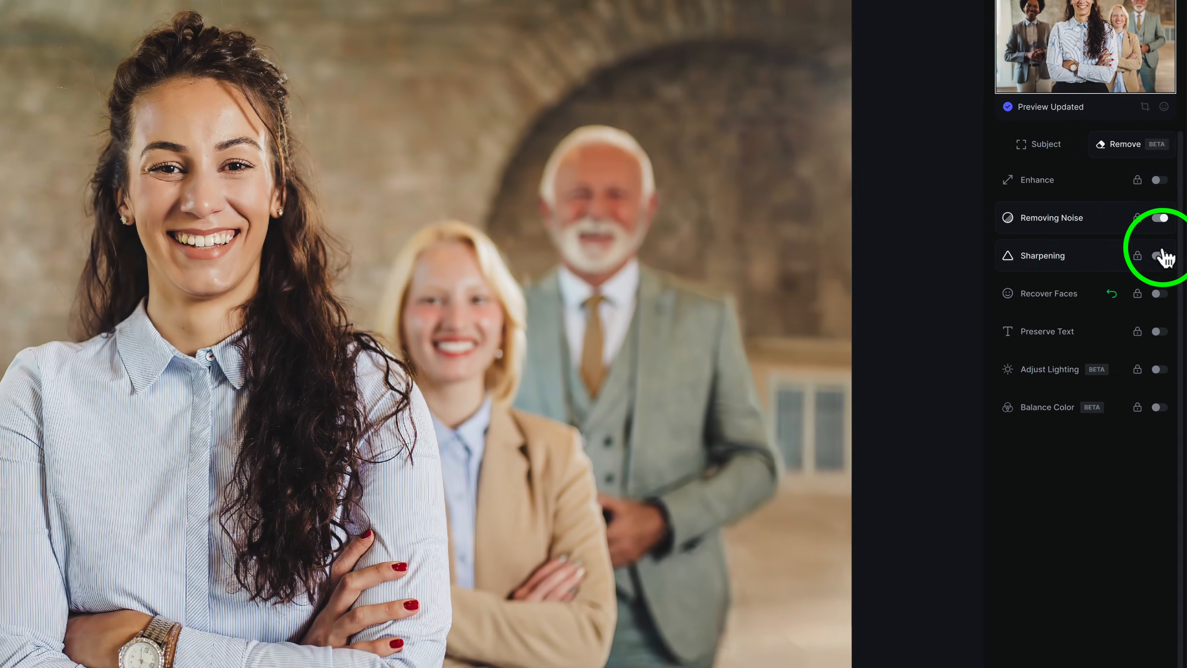
{"action": "left_click", "coordinate": [1162, 256]}
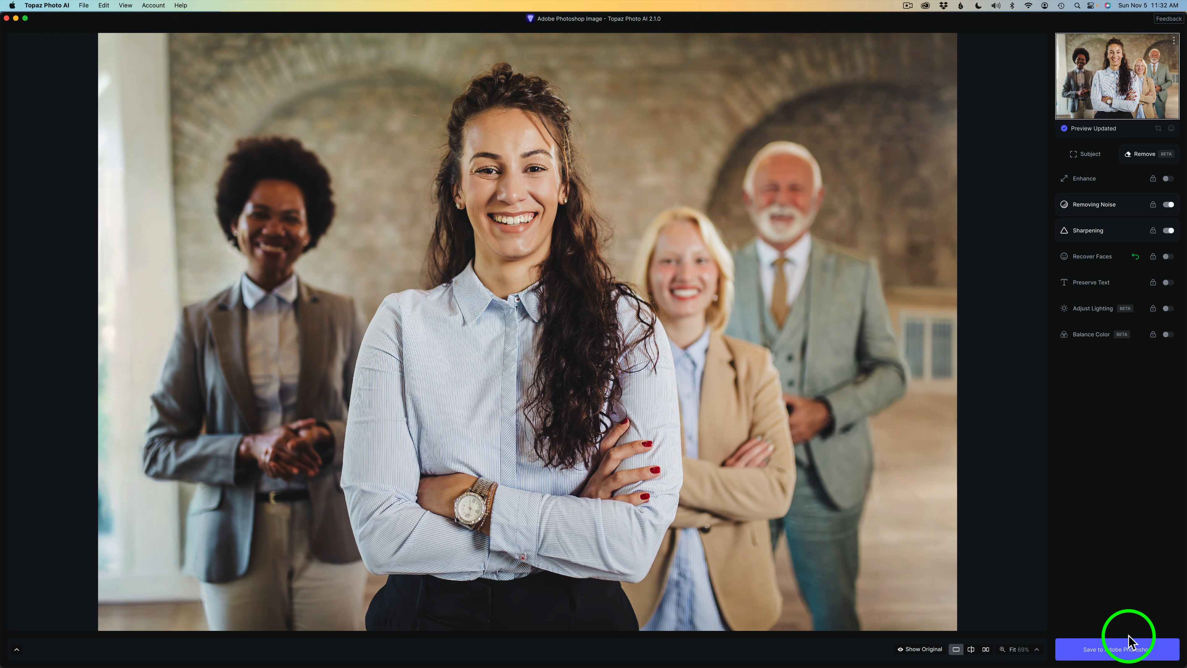
{"action": "left_click", "coordinate": [1131, 647]}
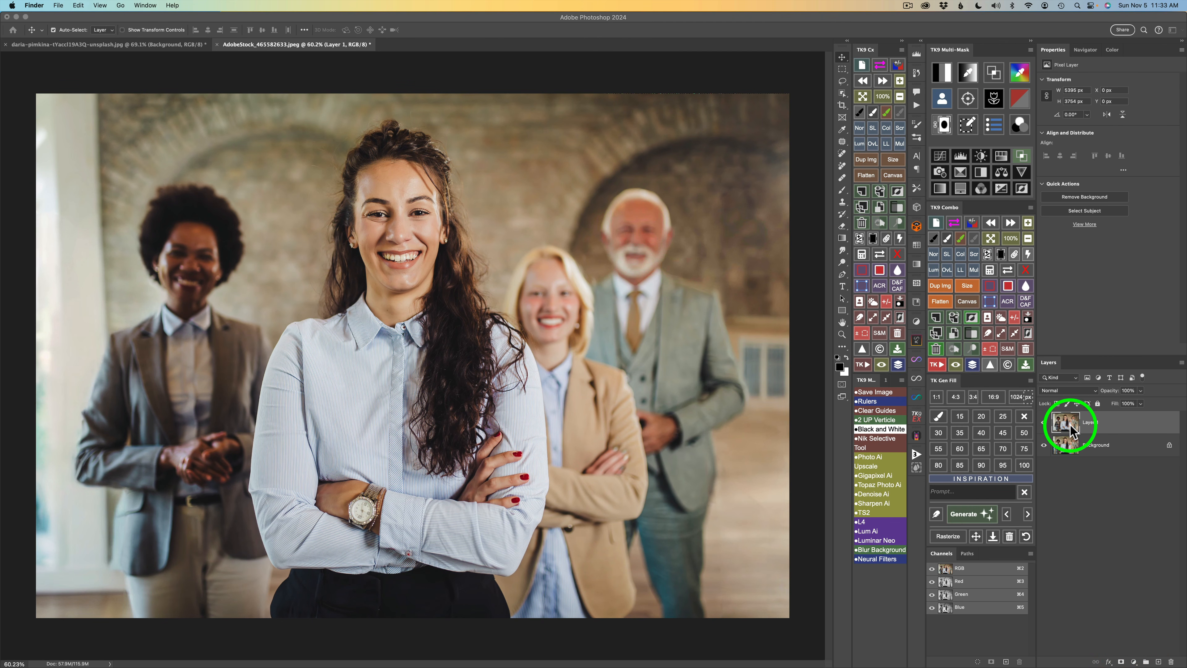
Step: Toggle the visibility of Layer 1 to compare the group photo before and after the removals
{"action": "left_click", "coordinate": [1044, 424]}
{"action": "left_click", "coordinate": [1044, 424]}
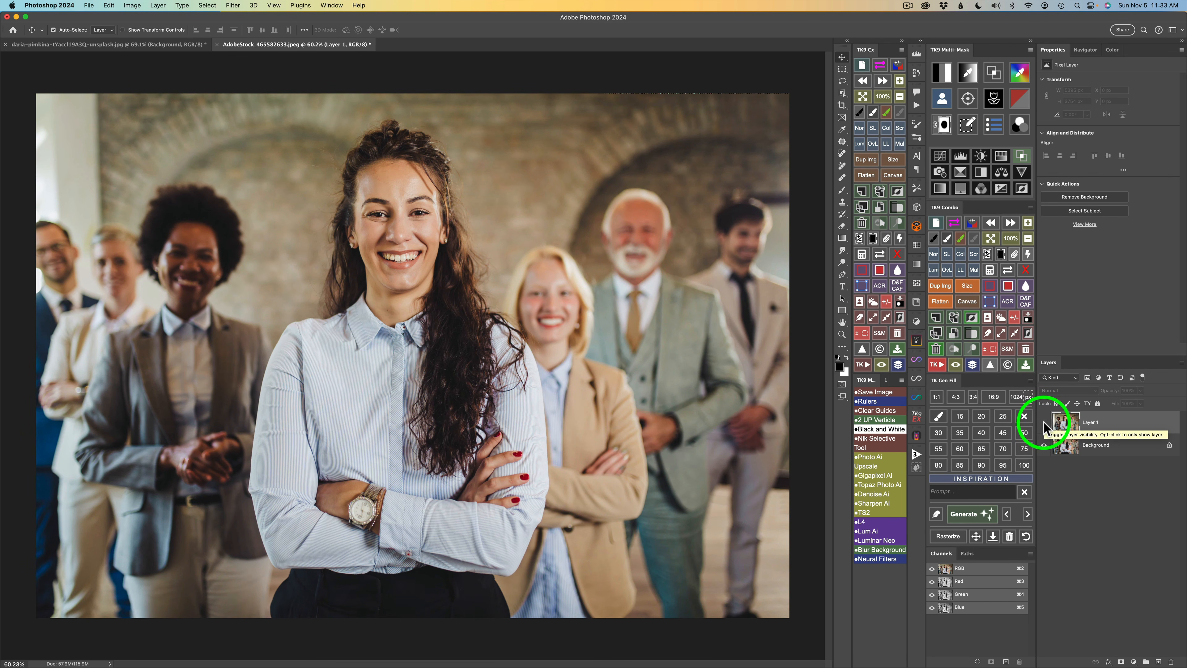
{"action": "left_click", "coordinate": [1044, 423]}
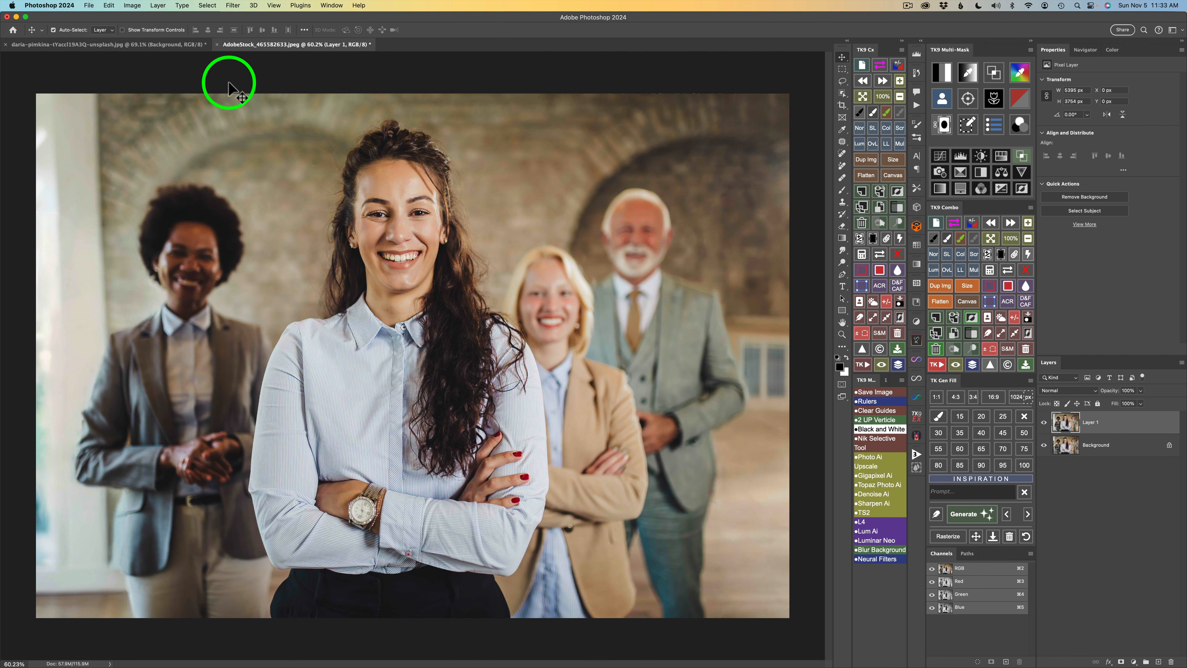
Step: Switch to the office hallway photo document and make its Topaz Photo Ai layer visible
{"action": "left_click", "coordinate": [164, 46]}
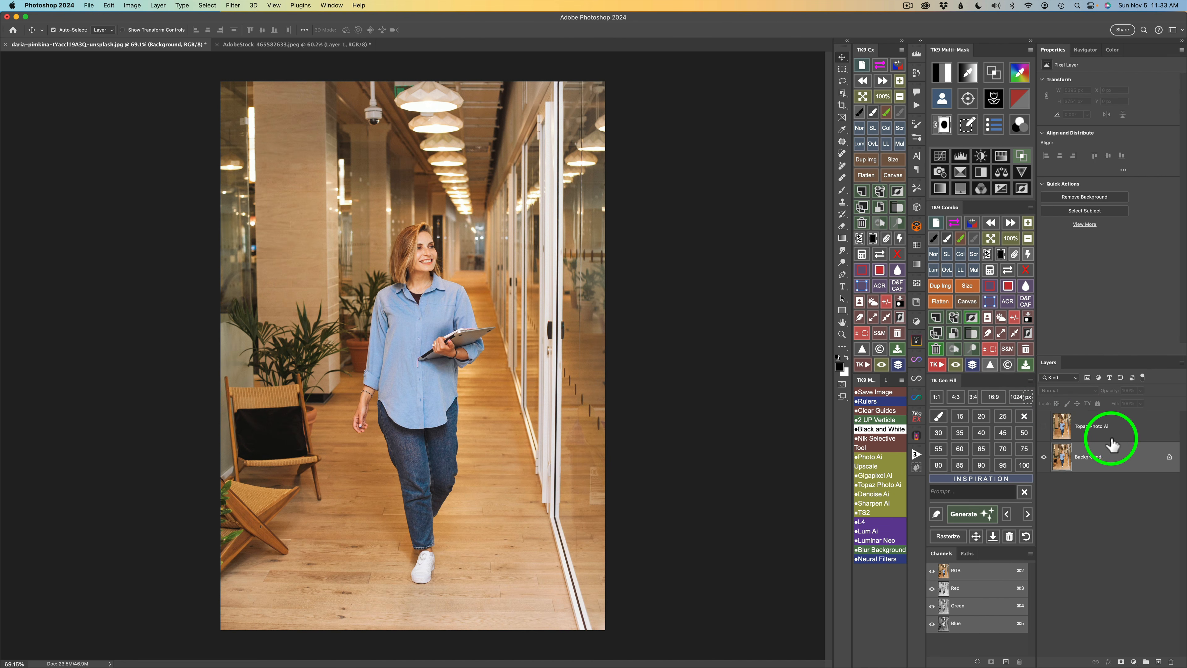
{"action": "left_click", "coordinate": [1061, 426]}
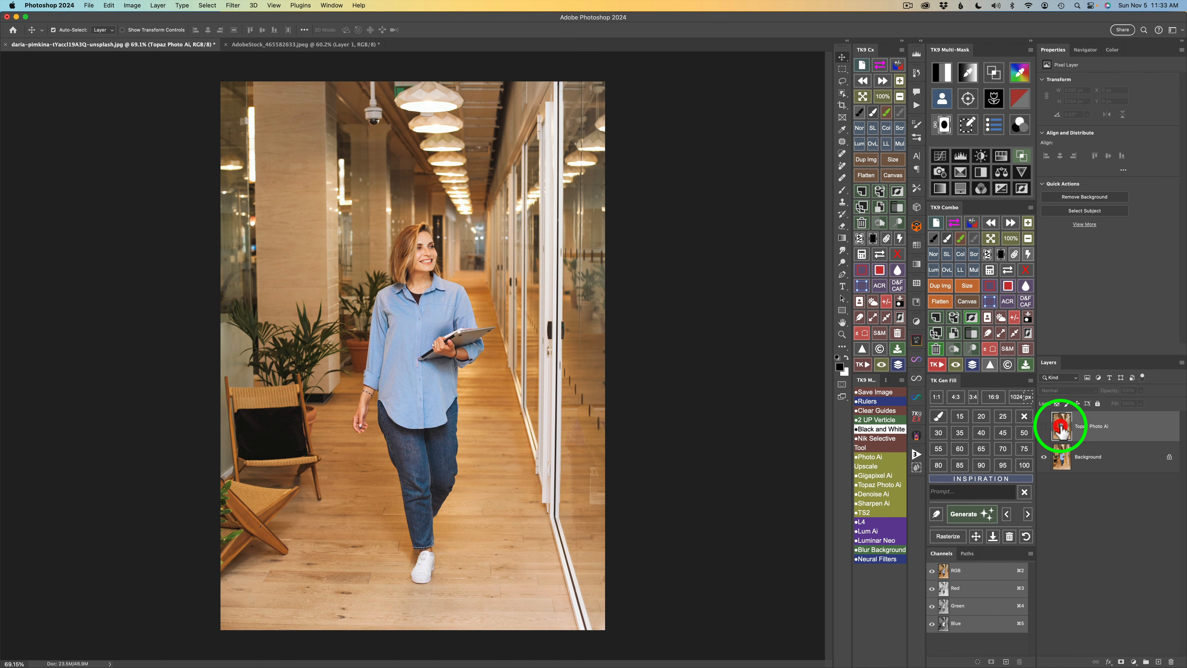
{"action": "left_click", "coordinate": [1044, 429]}
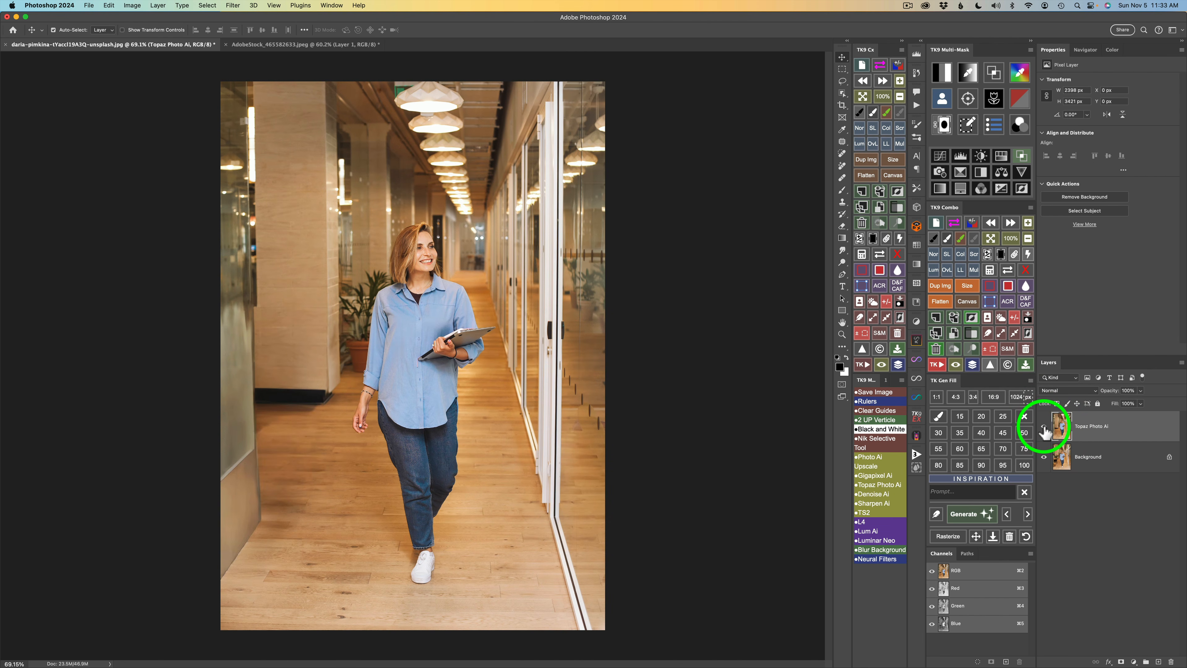